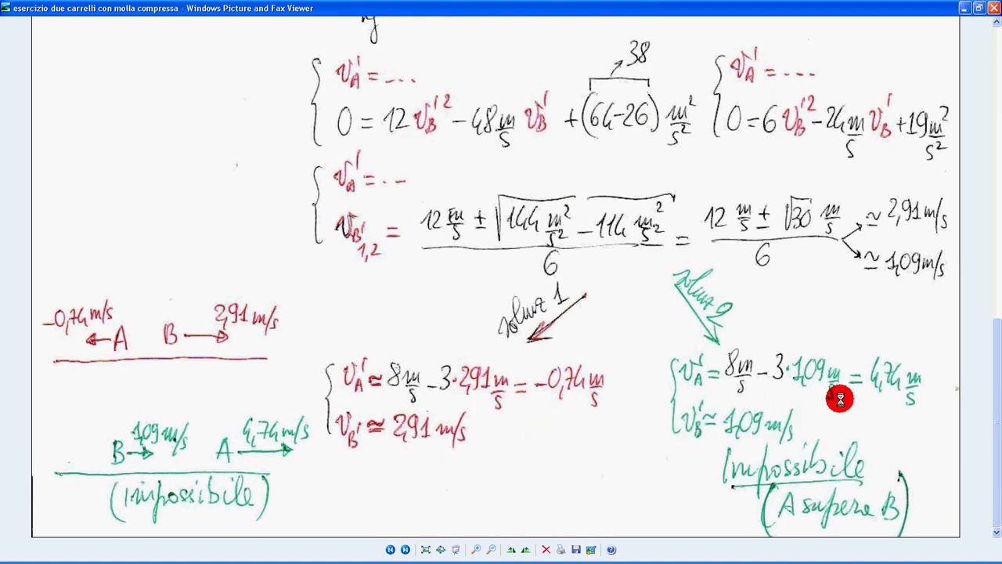
Switch to the Excel worksheet and inspect the column B formulas for initial momentum, initial elastic energy and initial kinetic energy
key(alt+Tab)
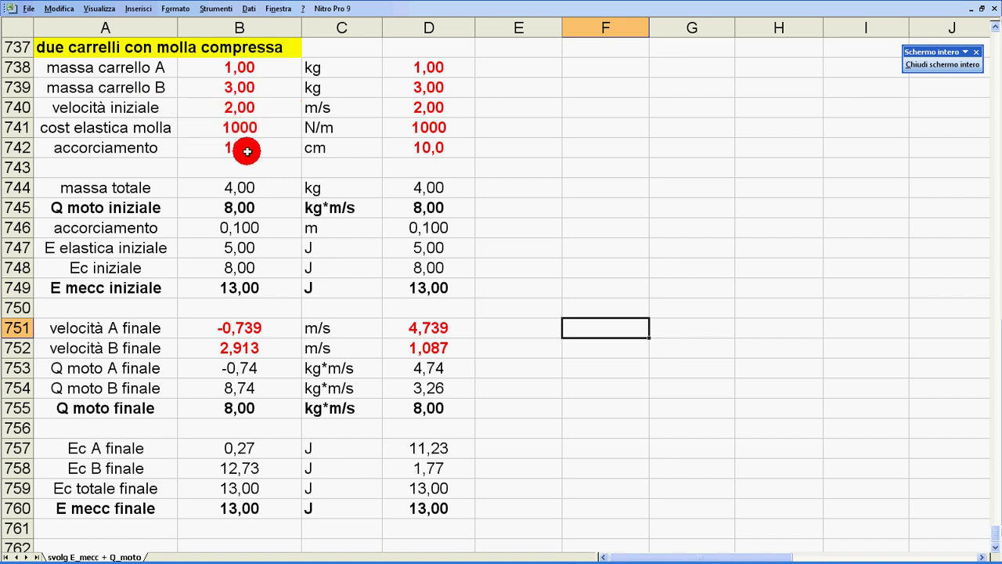
double_click(245, 207)
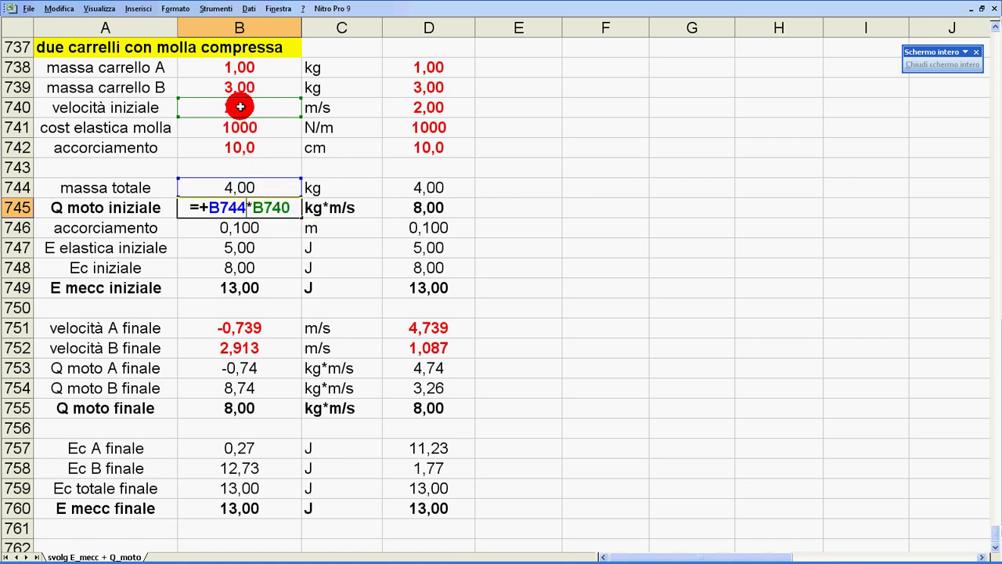
key(Escape)
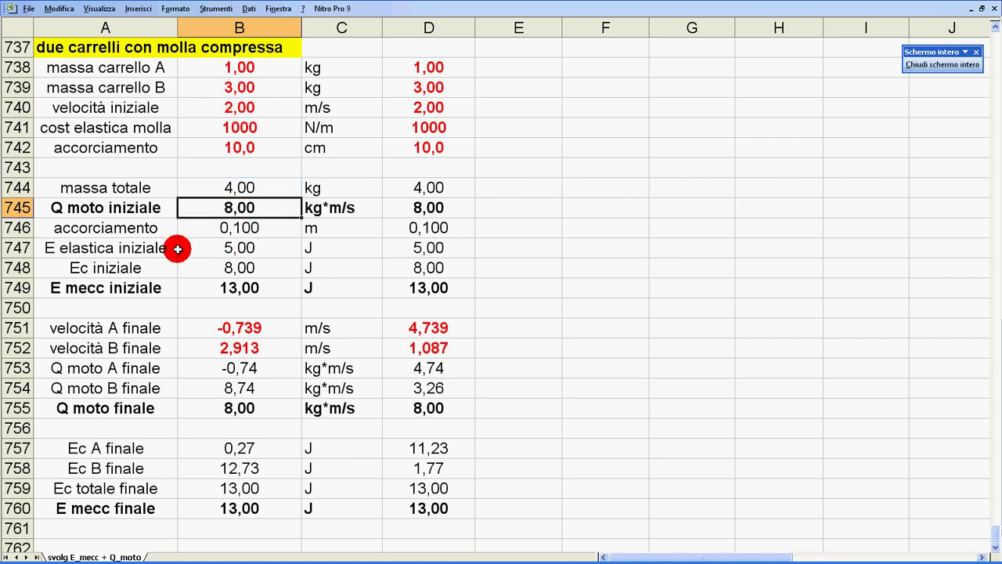
double_click(242, 250)
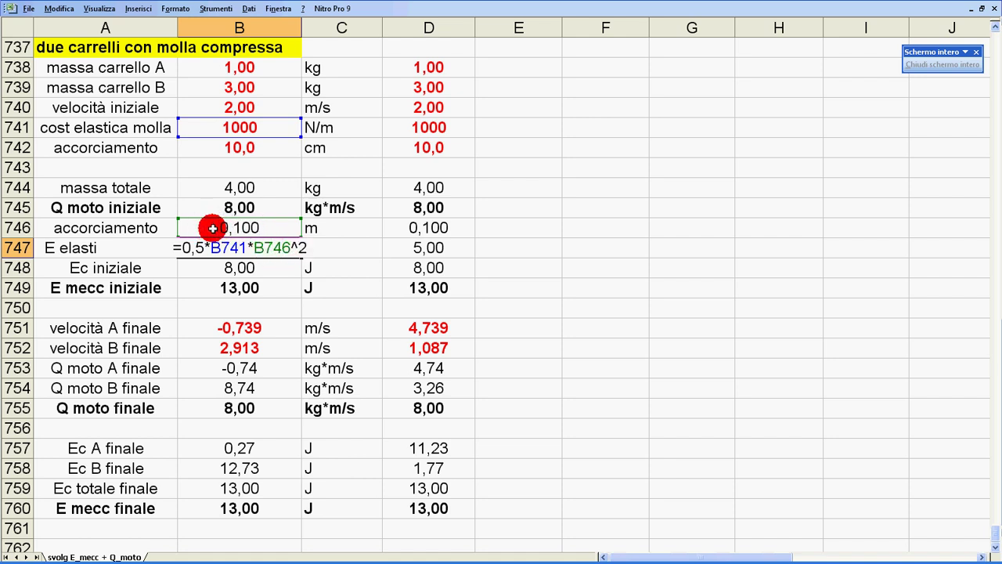
key(Return)
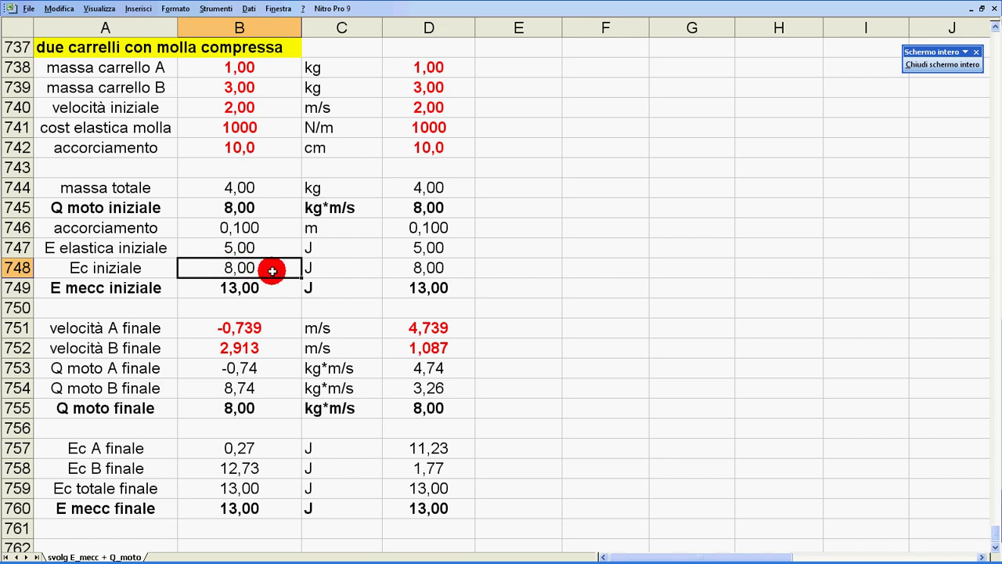
double_click(272, 270)
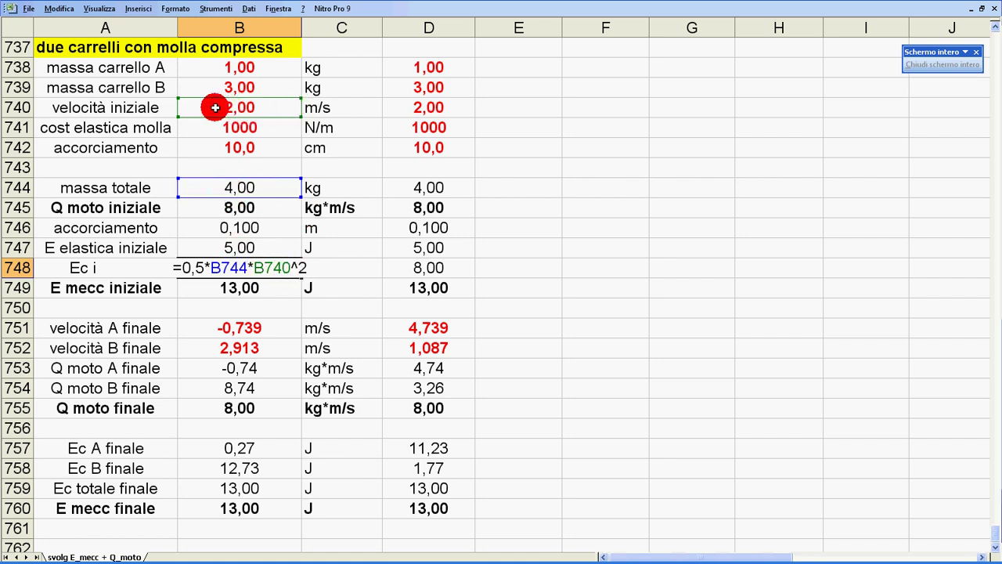
key(Escape)
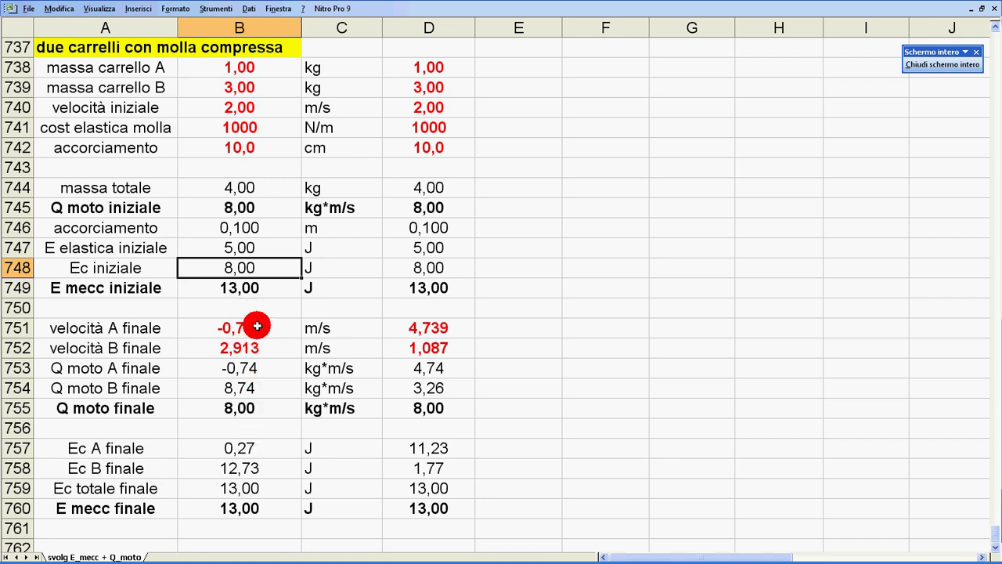
Check the handwritten solution in Windows Picture and Fax Viewer, then return to Excel and review solution 2's final velocities in D751 and D752
key(alt+Tab)
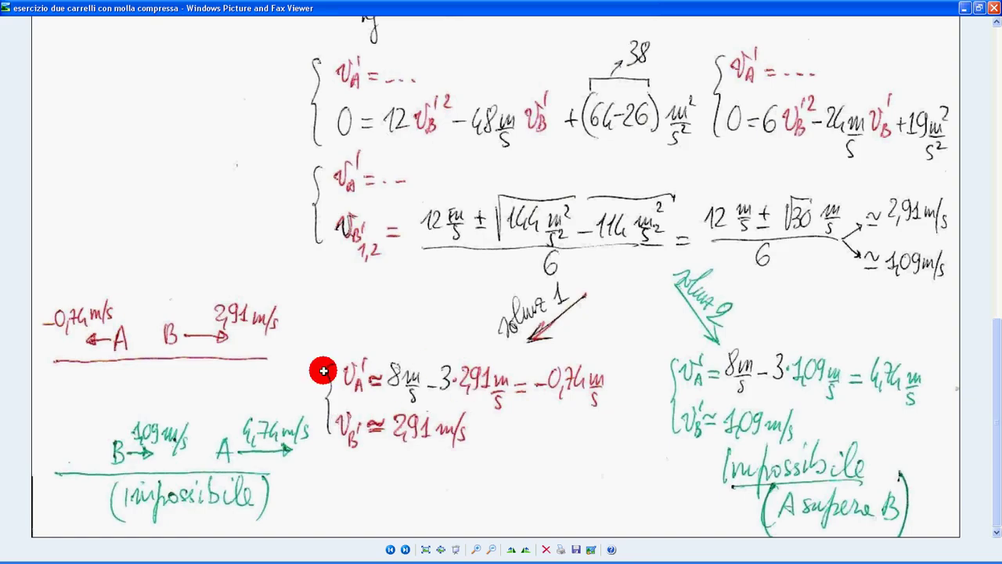
key(alt+Tab)
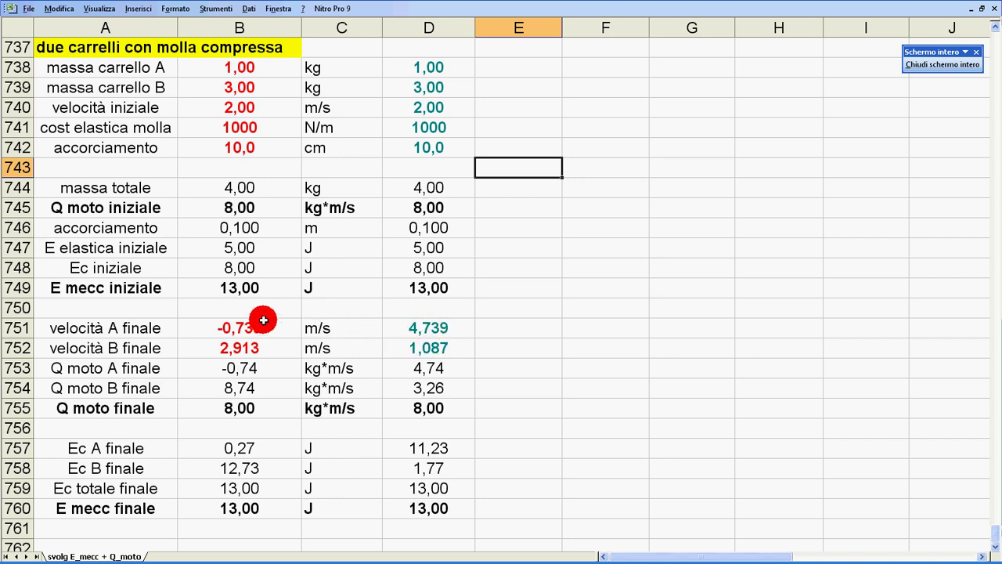
click(446, 325)
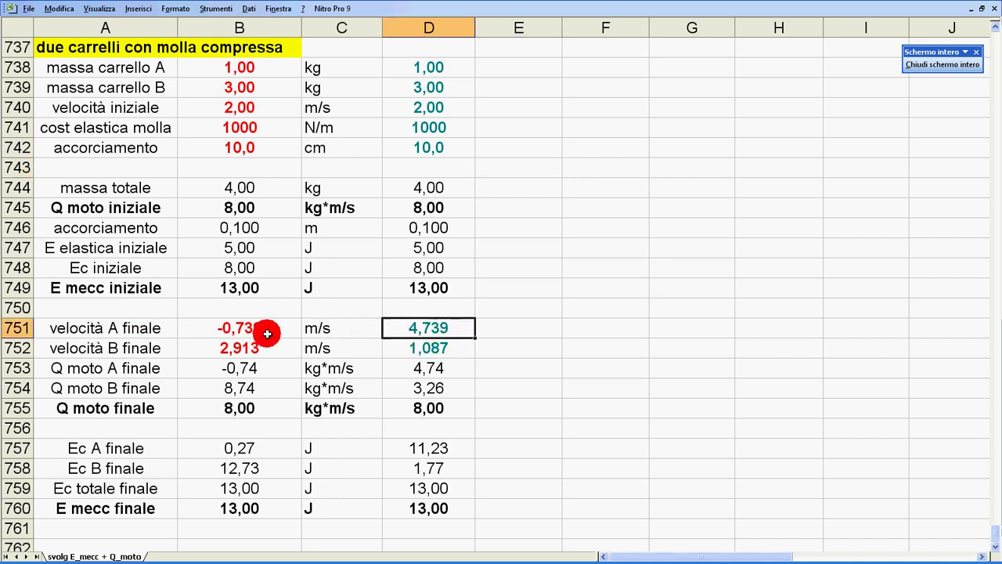
click(446, 353)
Inspect the formulas for the final momentum of carts A and B in B753 and B754
click(292, 367)
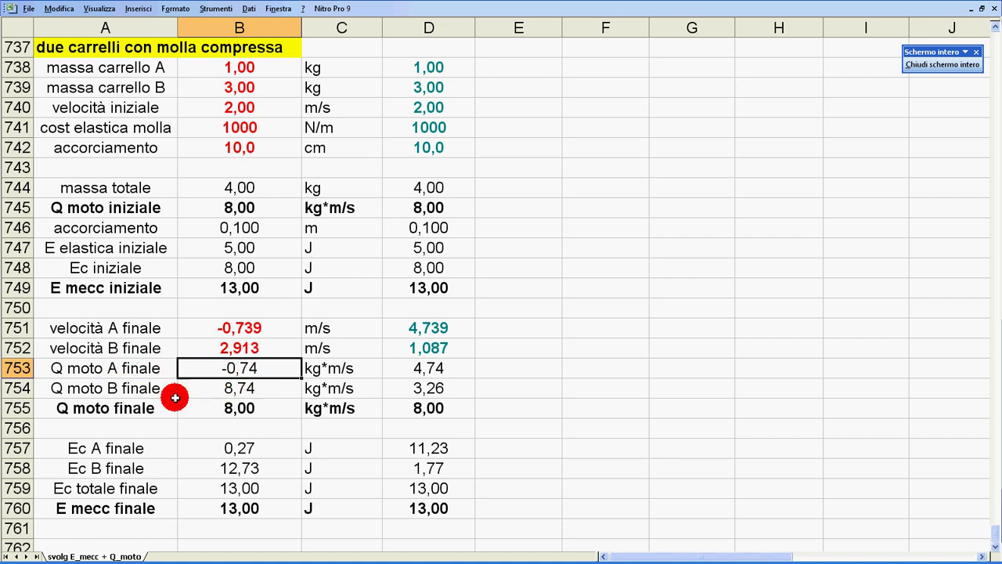
double_click(271, 373)
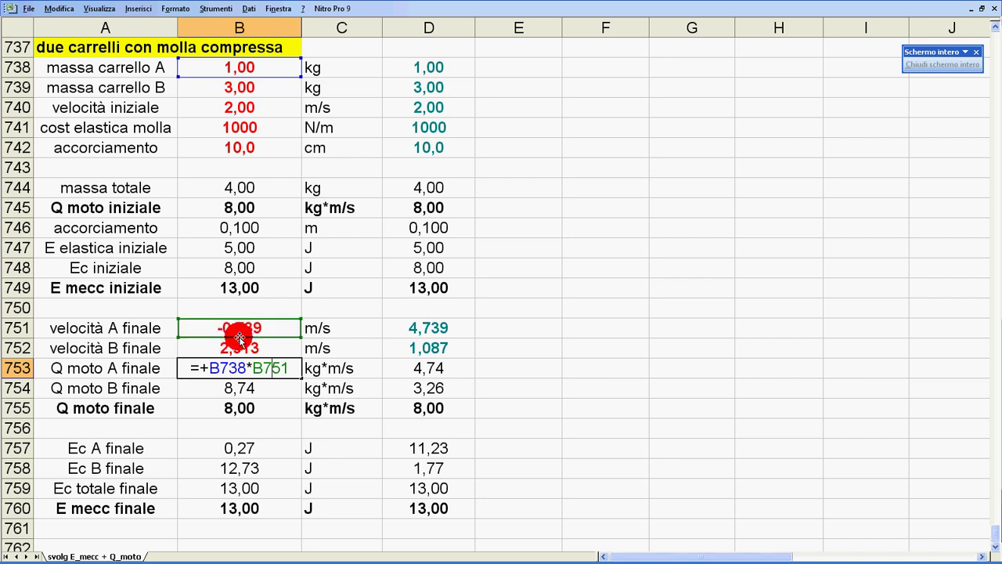
double_click(246, 389)
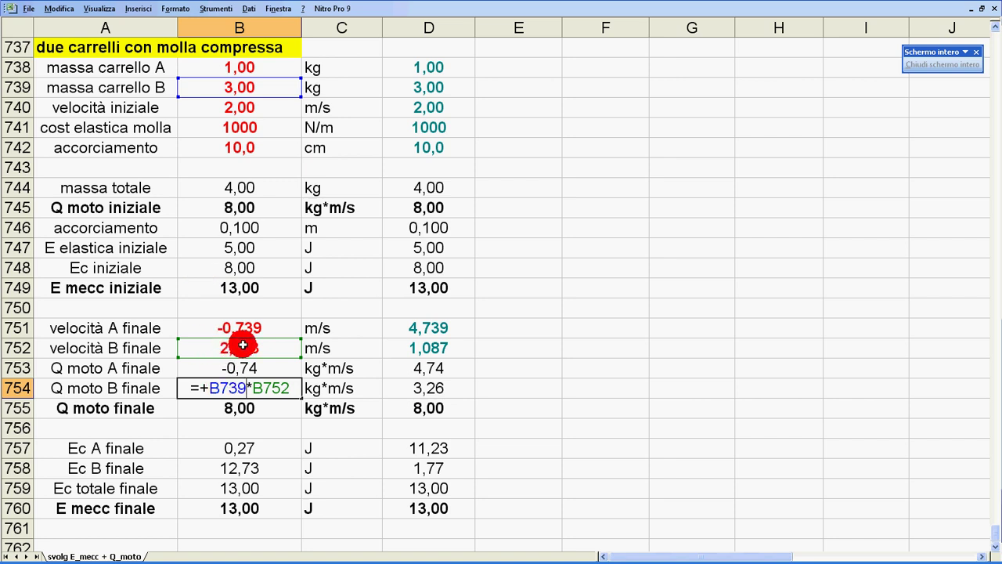
key(Escape)
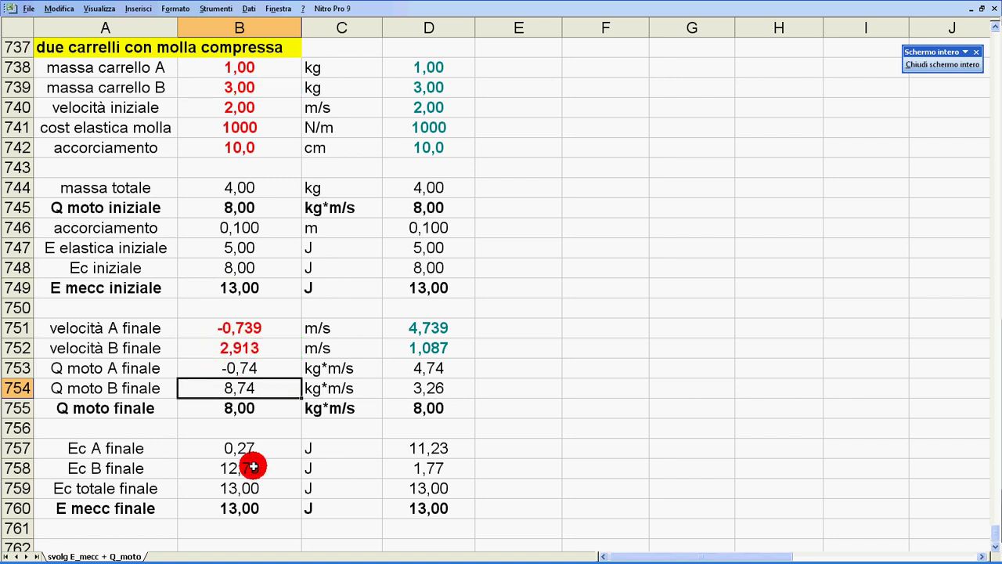
Review both carts' final momentum in column B and compare the total final momentum in B755 with the initial one in B745
click(263, 368)
click(266, 387)
click(265, 375)
click(254, 405)
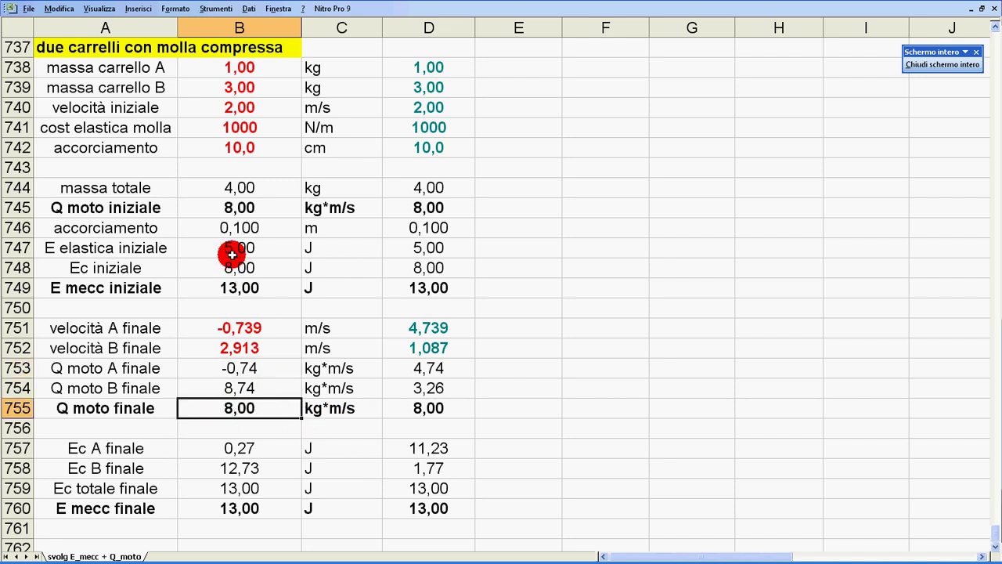
click(231, 210)
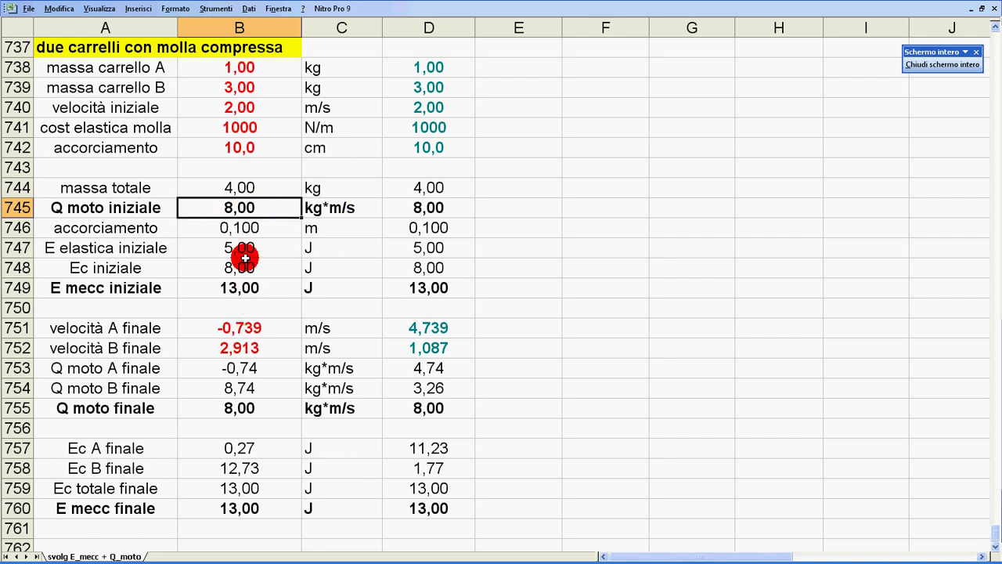
Review the final velocities in B751:B752 and recheck the total final momentum in B755 against the initial momentum in B745
drag(251, 328, 249, 342)
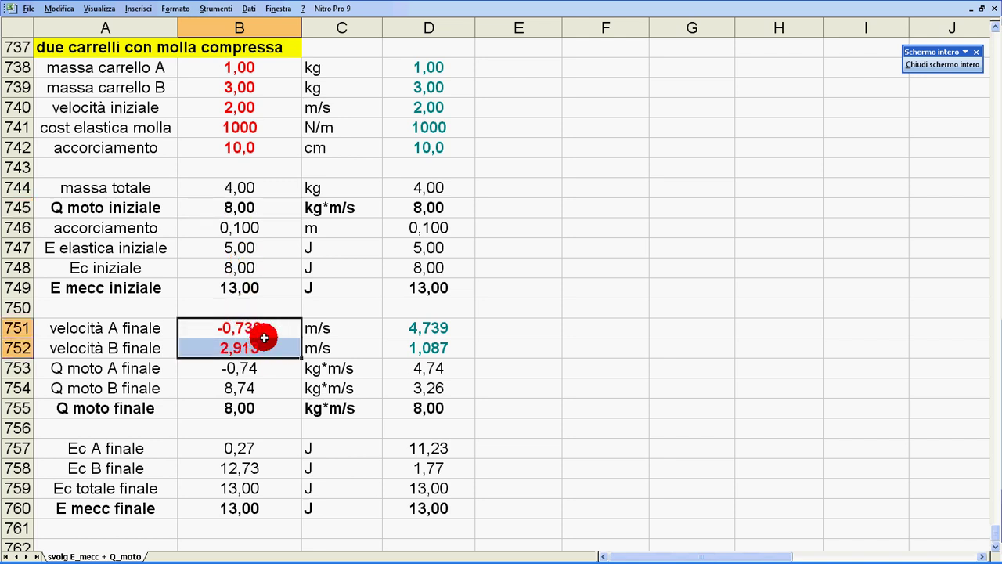
click(266, 329)
click(269, 346)
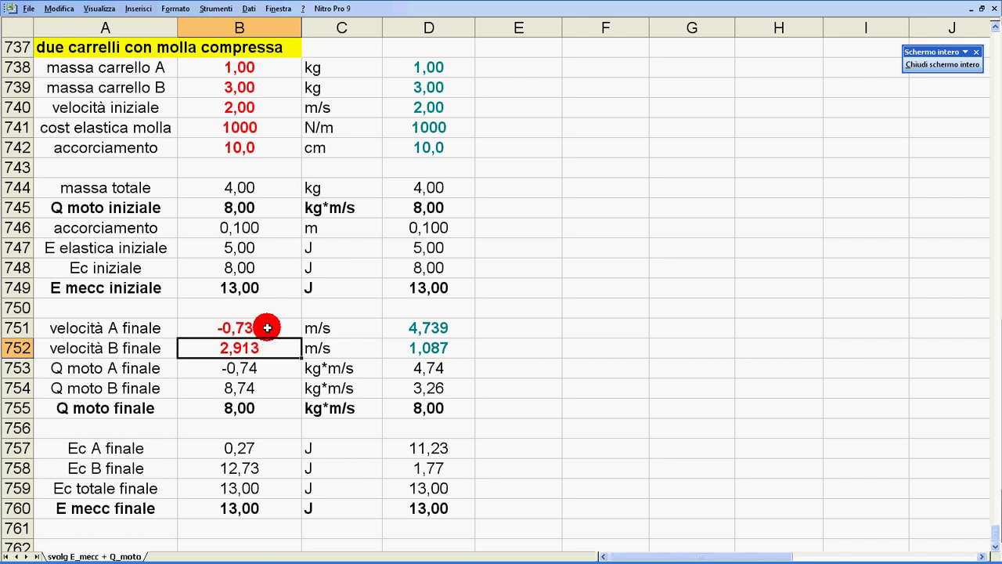
click(245, 407)
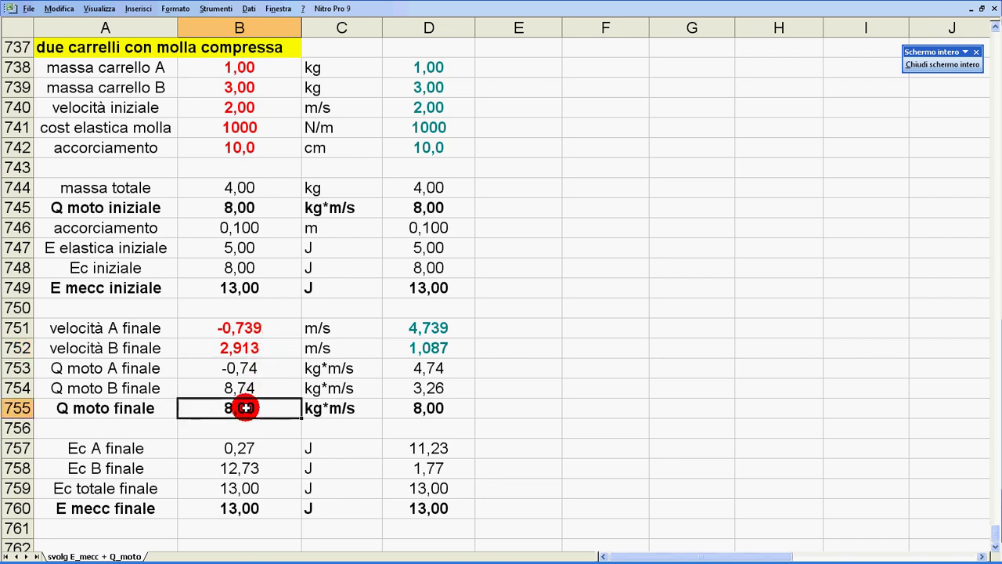
click(255, 206)
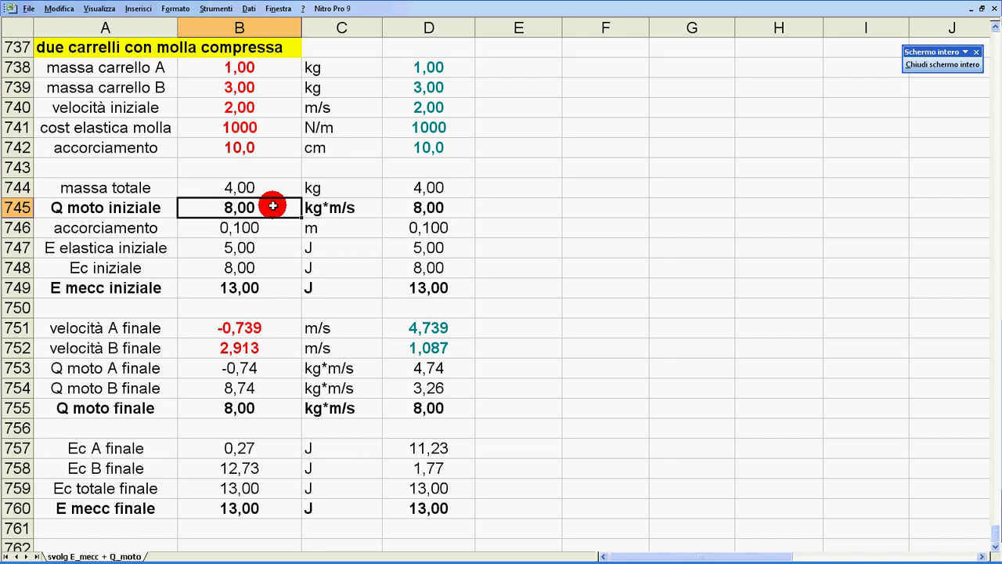
click(262, 404)
click(248, 203)
click(257, 402)
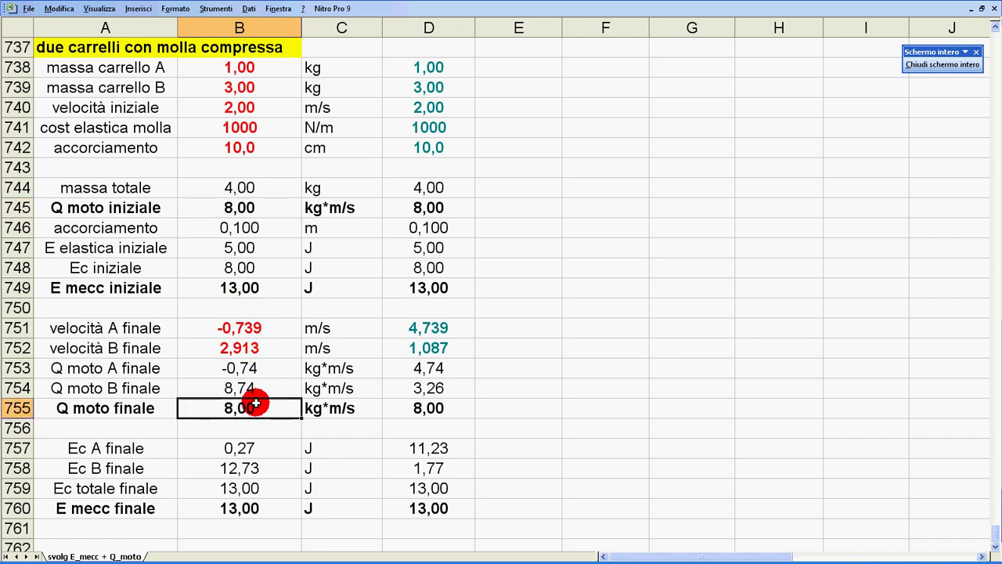
Compare final and initial mechanical energy in column B, and inspect the final kinetic energy formulas of carts A and B in B757 and B758
click(246, 506)
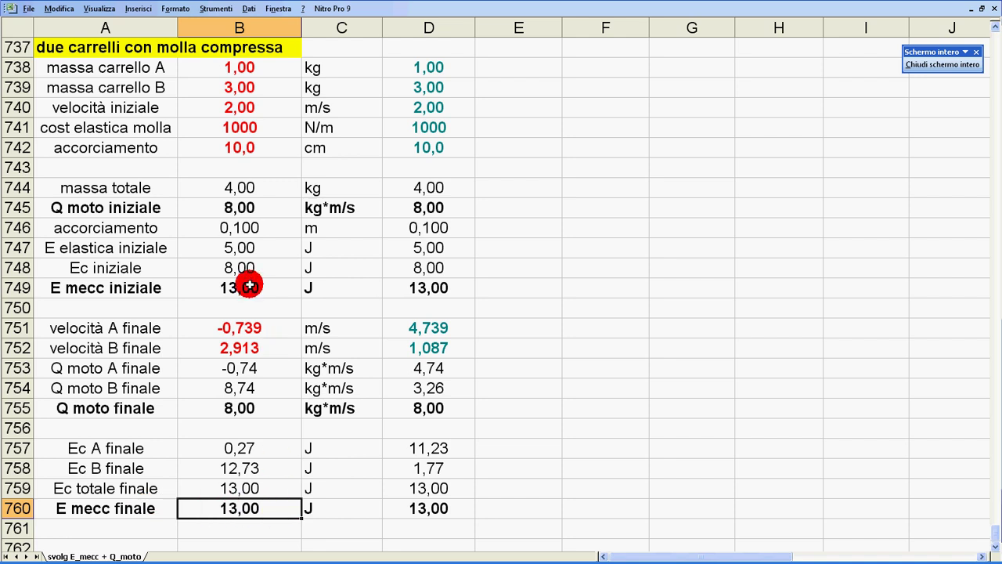
click(279, 288)
double_click(265, 443)
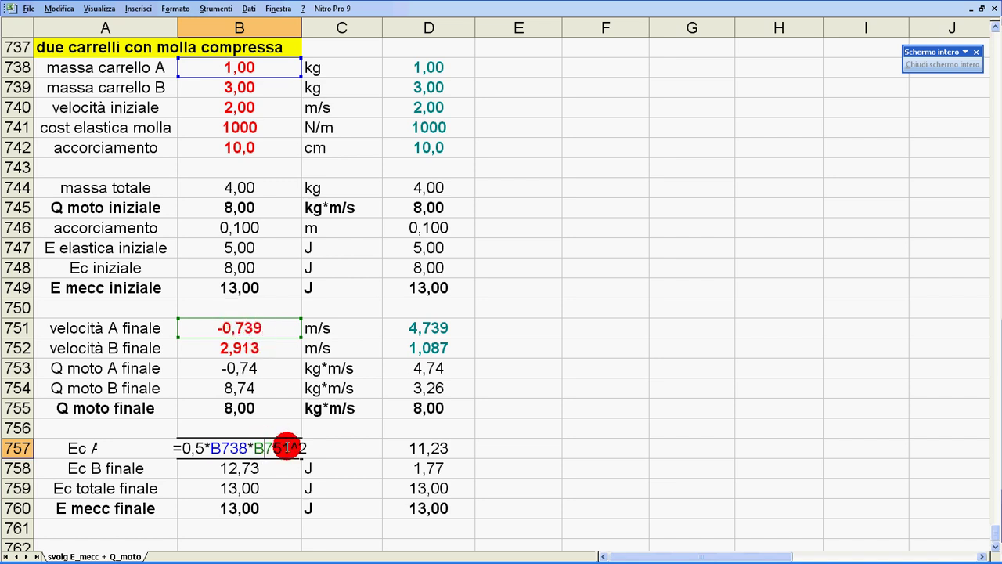
key(Return)
key(F2)
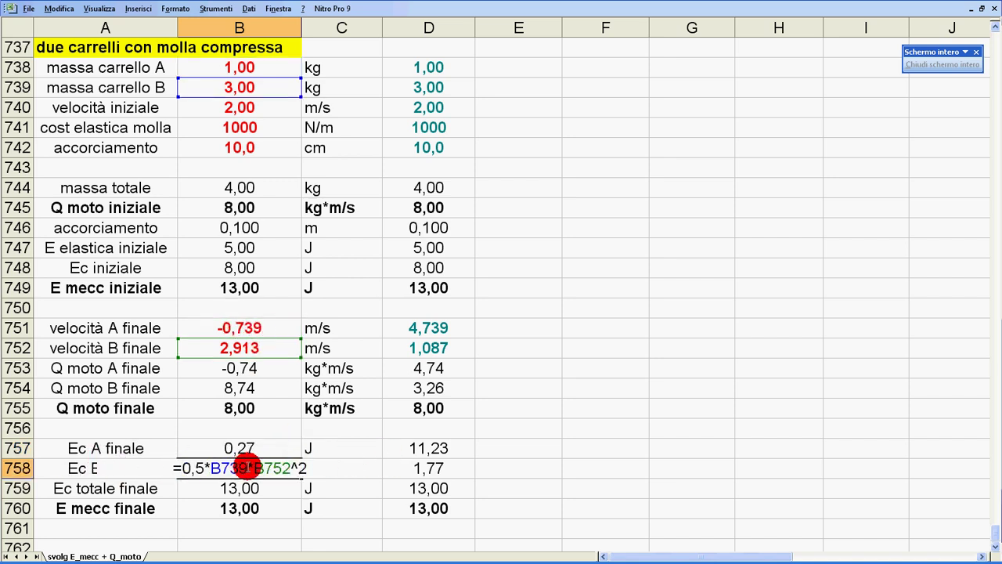
mouse_move(228, 468)
mouse_down()
mouse_move(192, 466)
mouse_move(222, 469)
mouse_up()
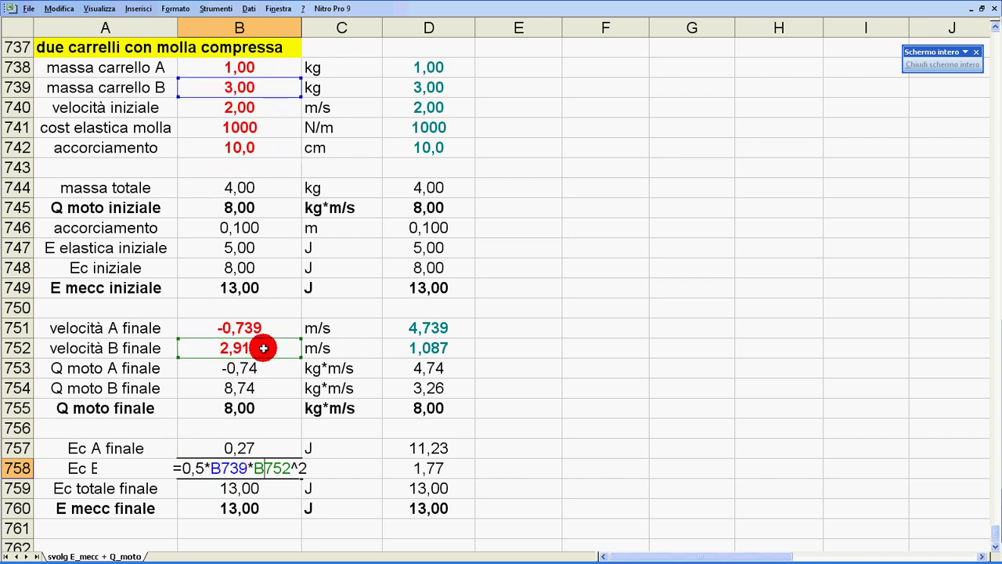
key(Return)
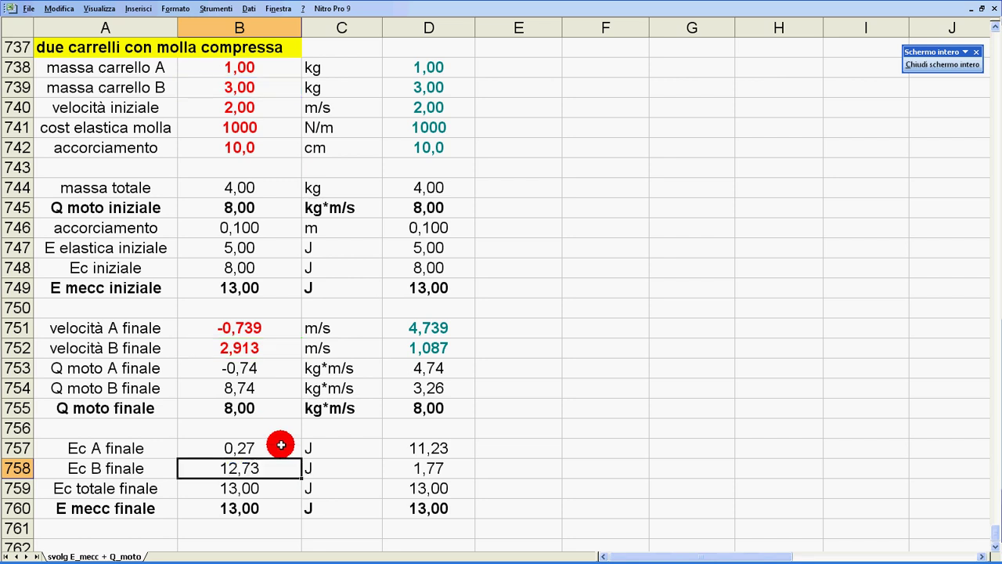
Review the final kinetic energies of carts A and B, their total, and the final mechanical energy in B757 to B760
click(281, 446)
click(275, 467)
click(284, 447)
click(281, 466)
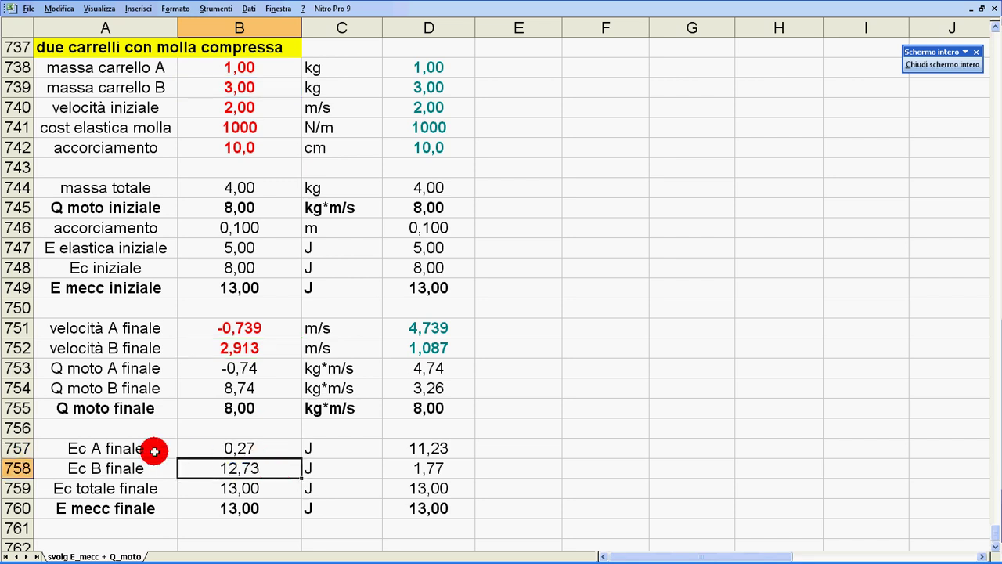
click(253, 488)
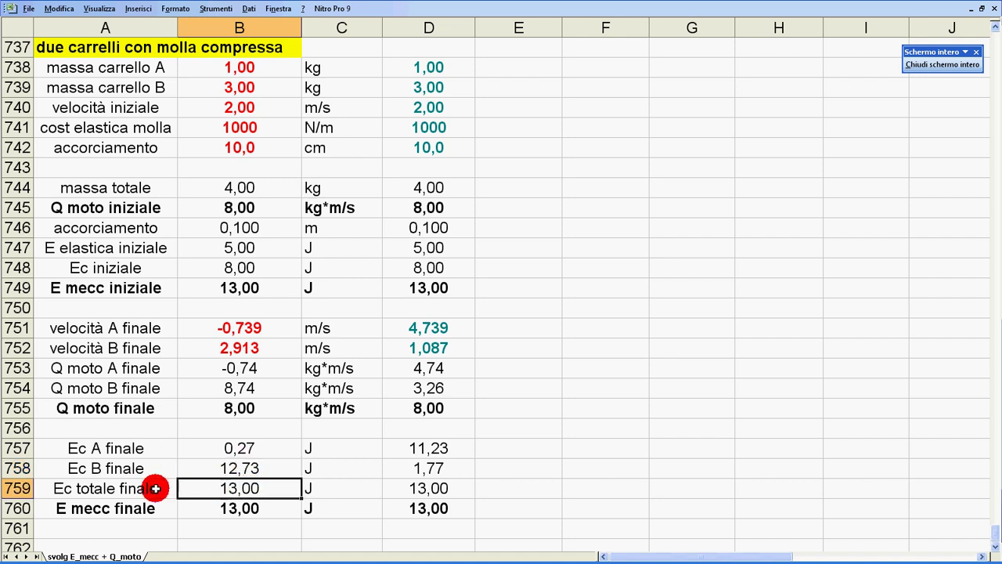
click(270, 506)
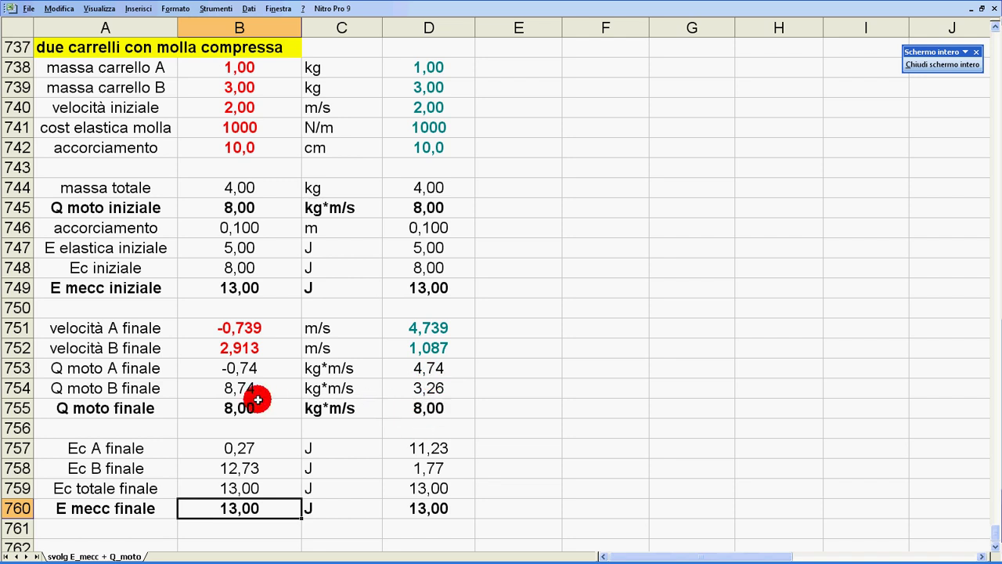
Compare the final momentum in D755 with the initial momentum in D745 for the second solution
click(443, 411)
click(414, 210)
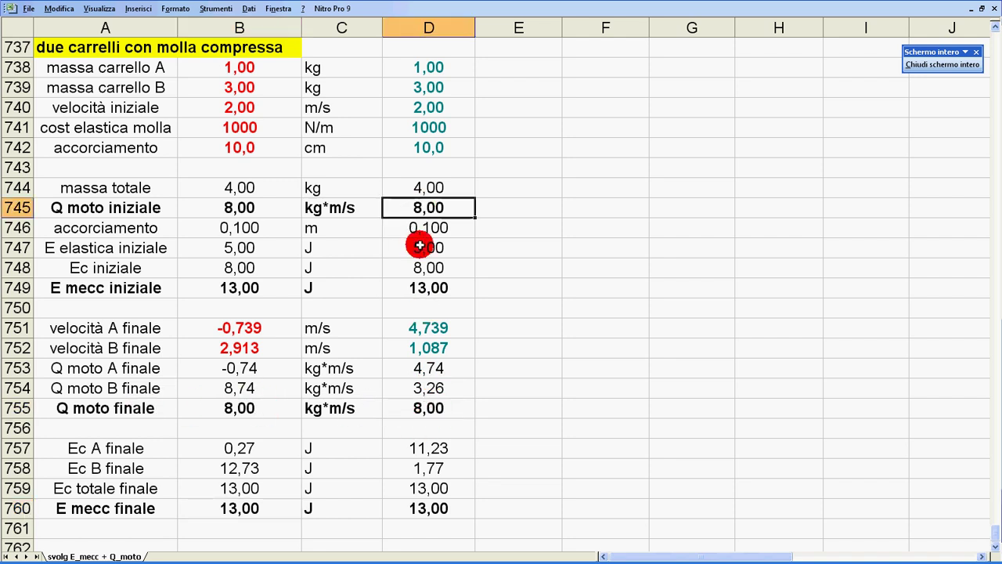
click(430, 405)
click(441, 205)
click(448, 407)
click(443, 209)
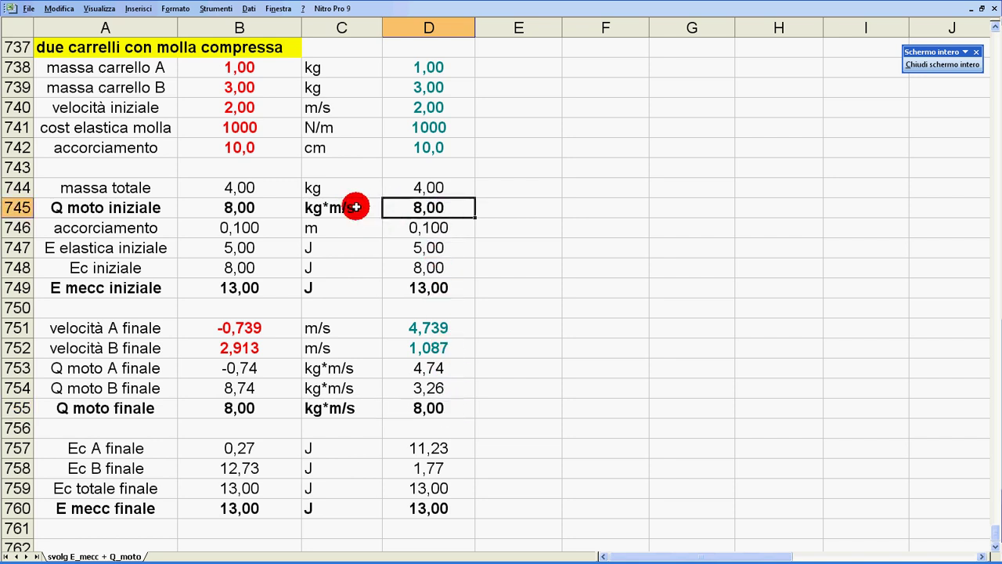
click(427, 406)
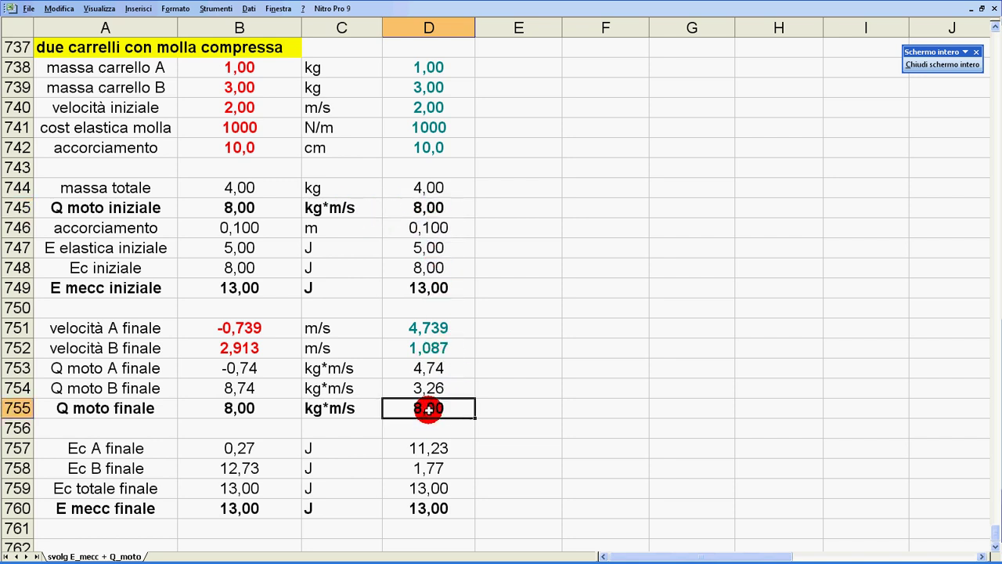
Compare the final mechanical energy in D760 with the initial mechanical energy in D749 for the second solution
click(421, 511)
click(417, 287)
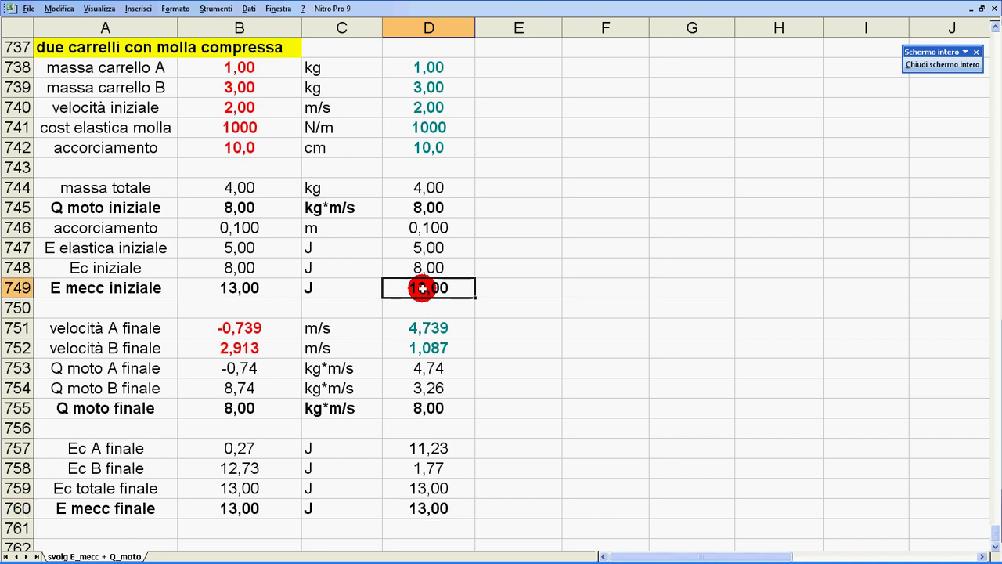
click(433, 514)
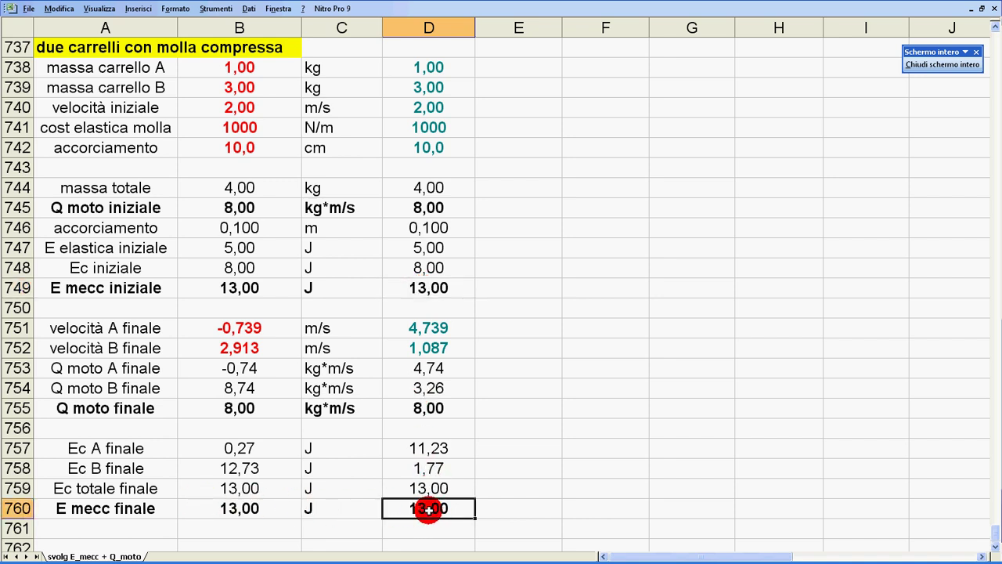
click(426, 287)
click(440, 508)
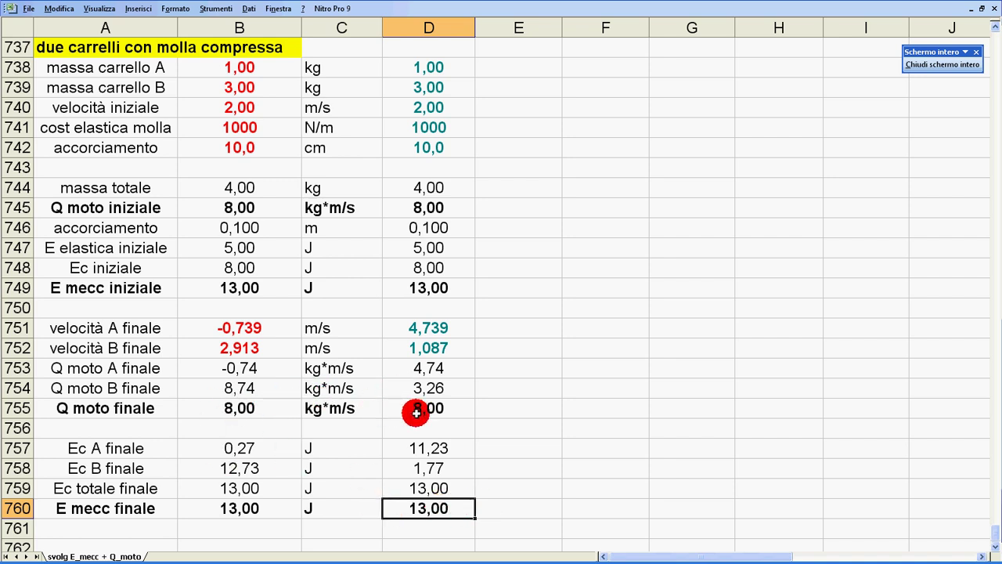
Switch back to the handwritten exercise in Windows Picture and Fax Viewer and enlarge the area with the two solutions
key(alt+Tab)
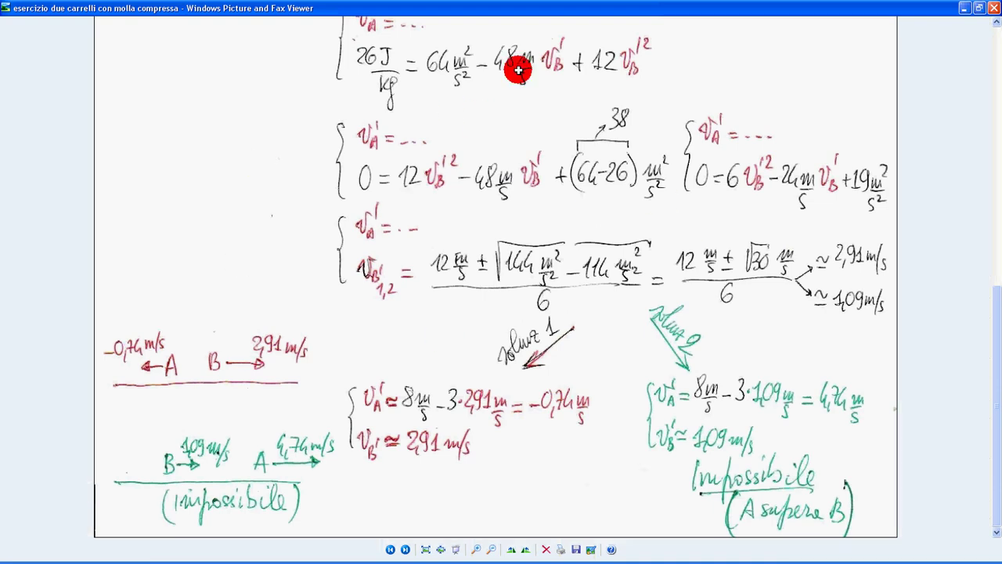
scroll(650, 460, up, 1)
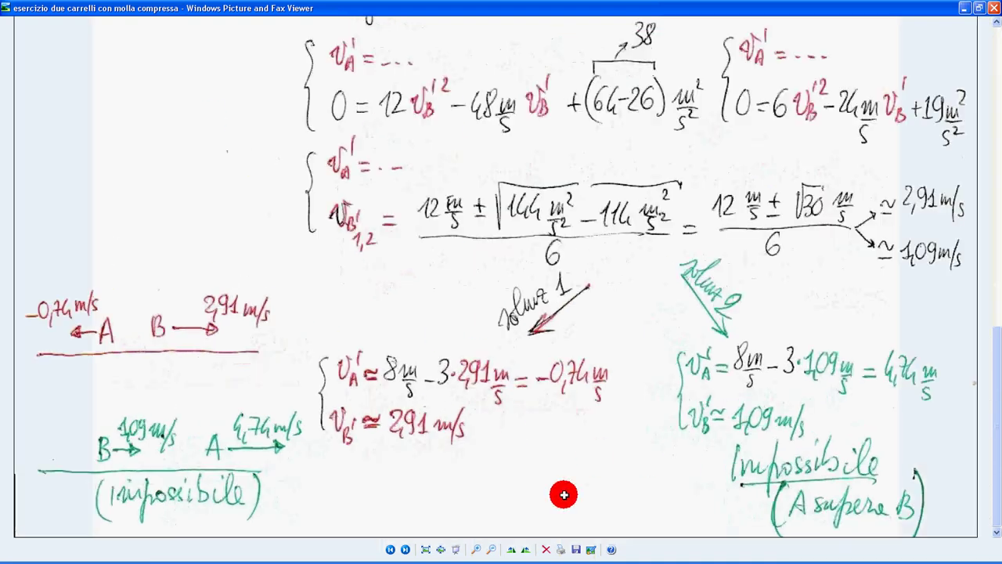